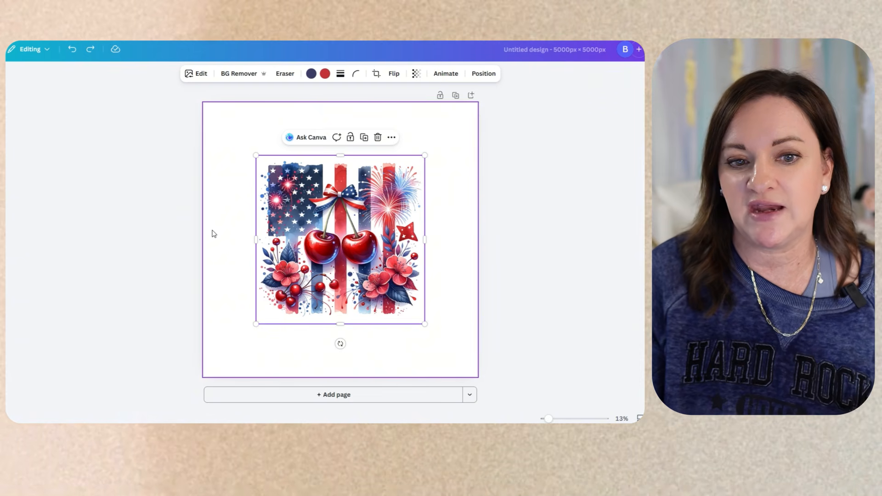
Deselect the image and set the page background colour to green.
click(462, 215)
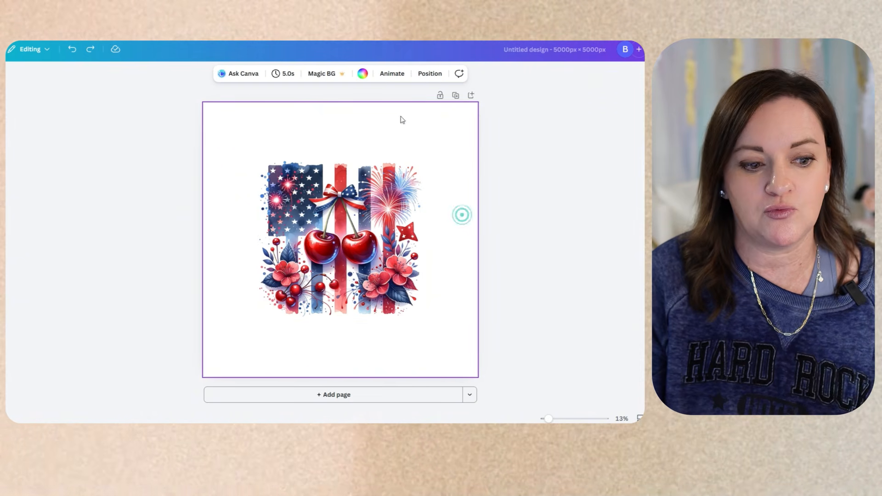
click(363, 74)
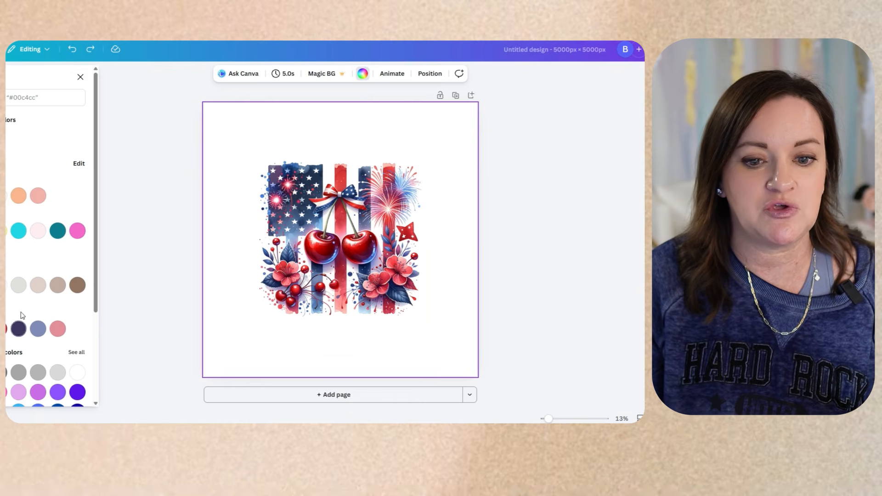
scroll(46, 257, down, 3)
click(6, 309)
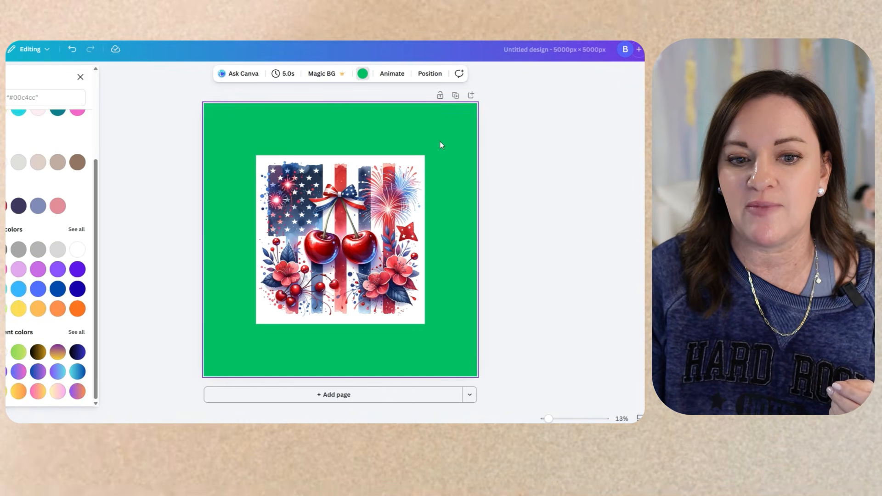
Move the cherry-flag image up-left, strip its white background, and enlarge it slightly.
drag(423, 179, 399, 136)
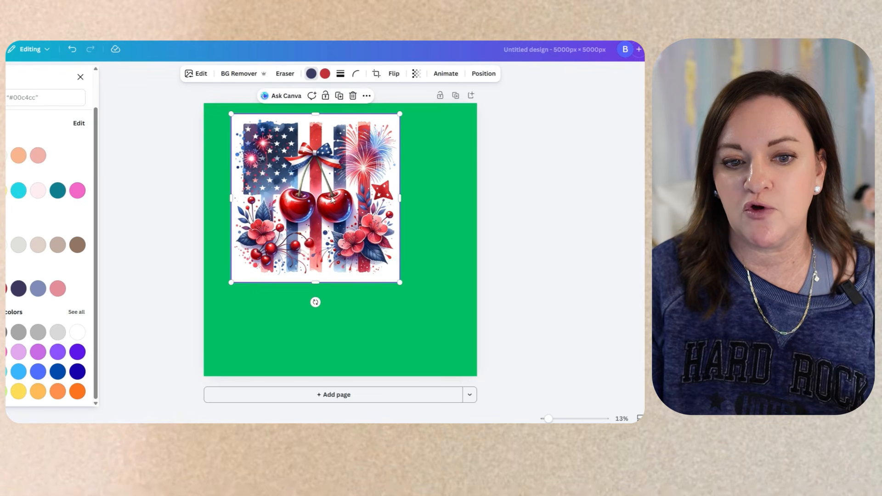
click(239, 74)
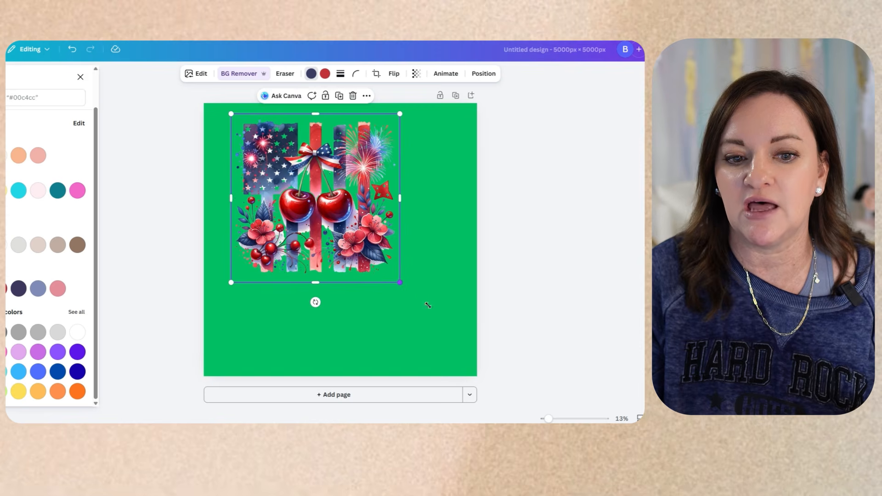
drag(428, 305, 491, 369)
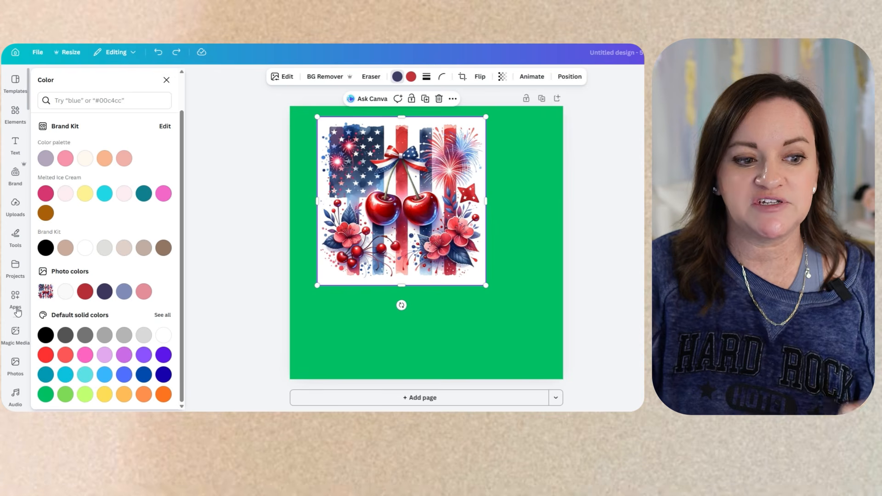
Upscale the cherry-flag image 4x with the 'upscaler' Image Upscaler app and replace the original.
click(17, 300)
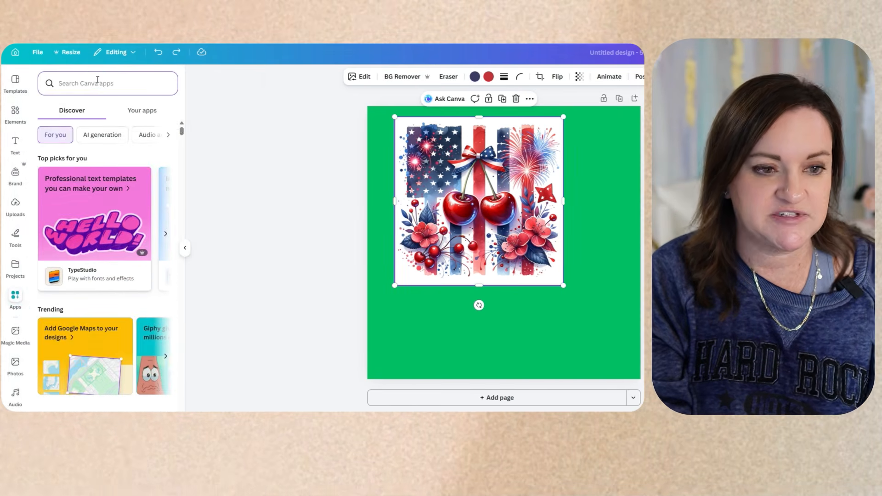
click(98, 80)
text(upscaler)
key(Return)
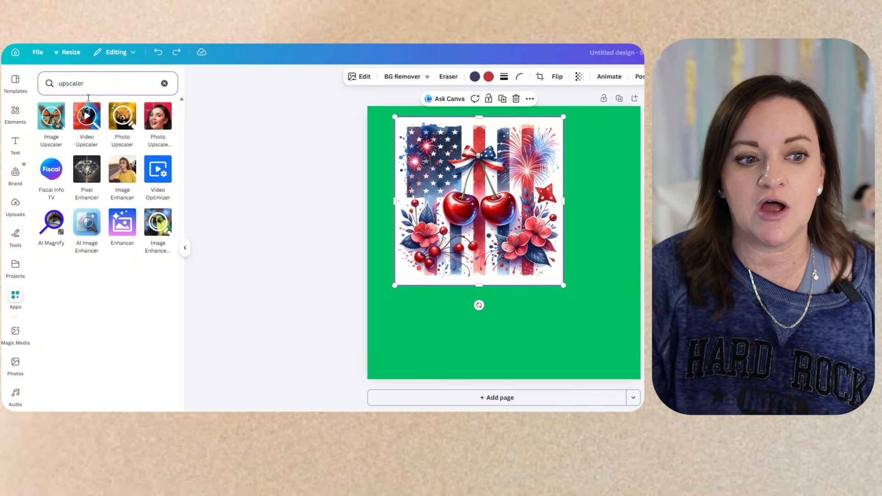
click(49, 124)
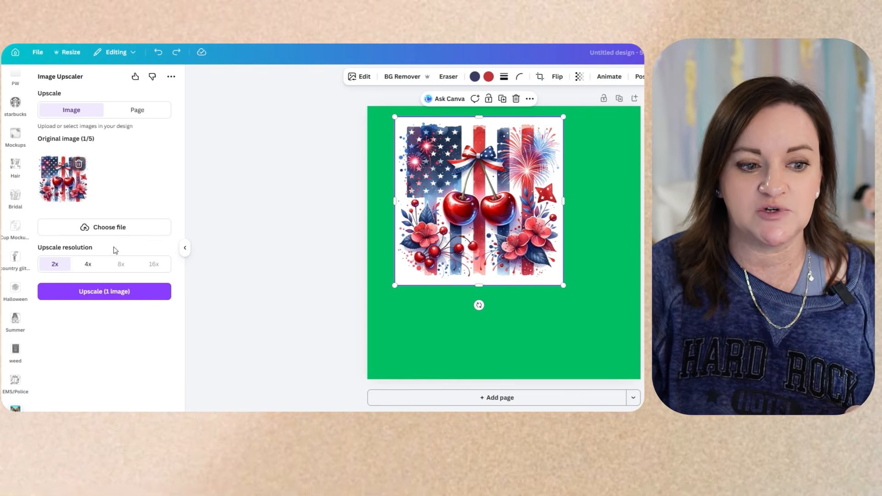
click(86, 264)
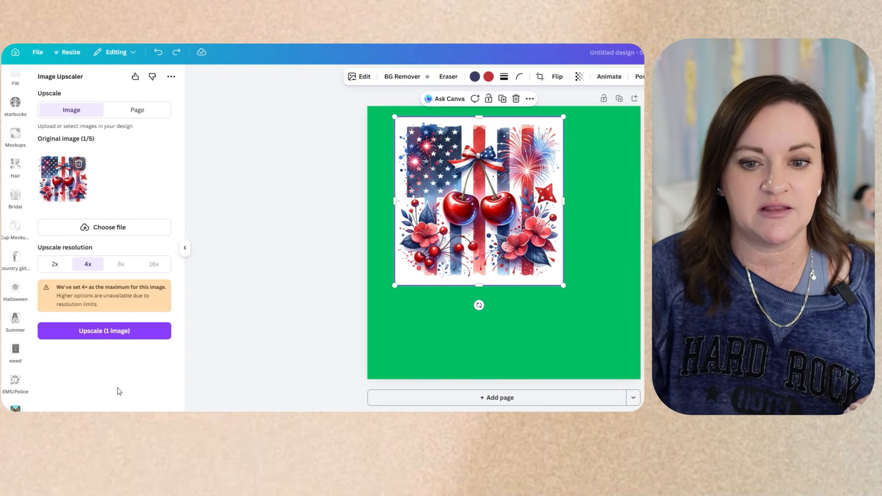
click(86, 331)
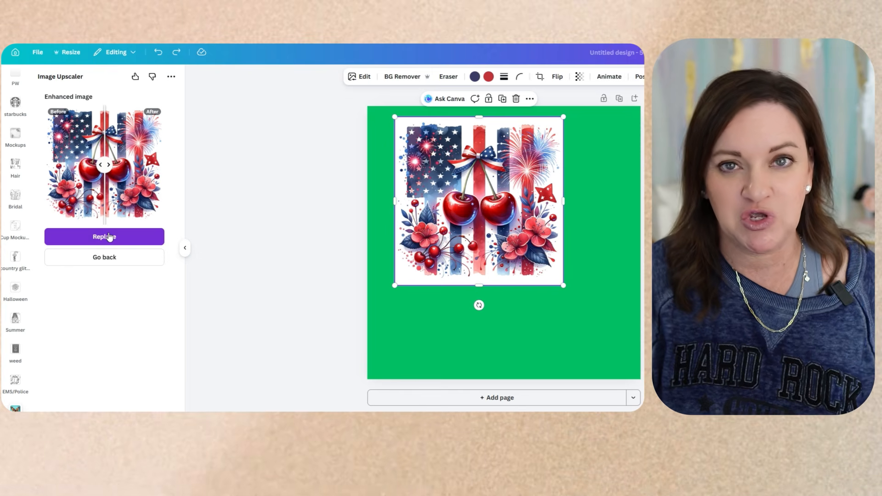
click(108, 233)
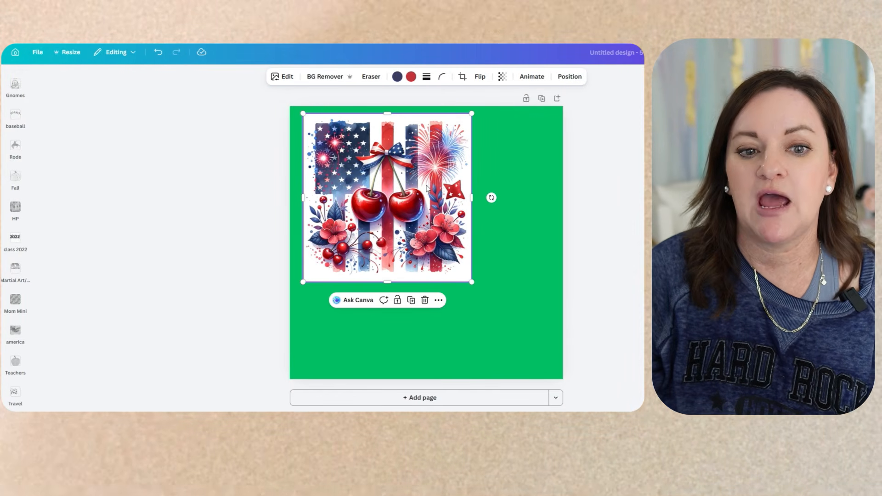
Strip the upscaled image's white background, enlarge it to the page edges, and centre it.
click(324, 77)
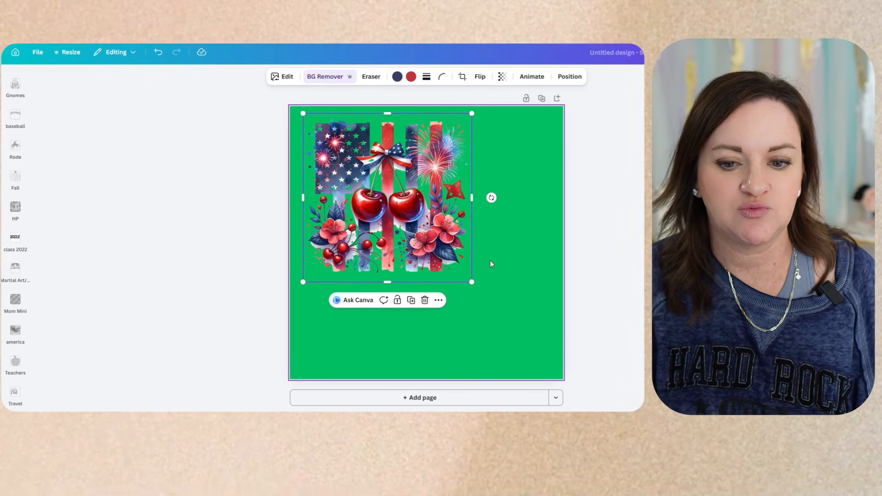
drag(482, 290, 567, 356)
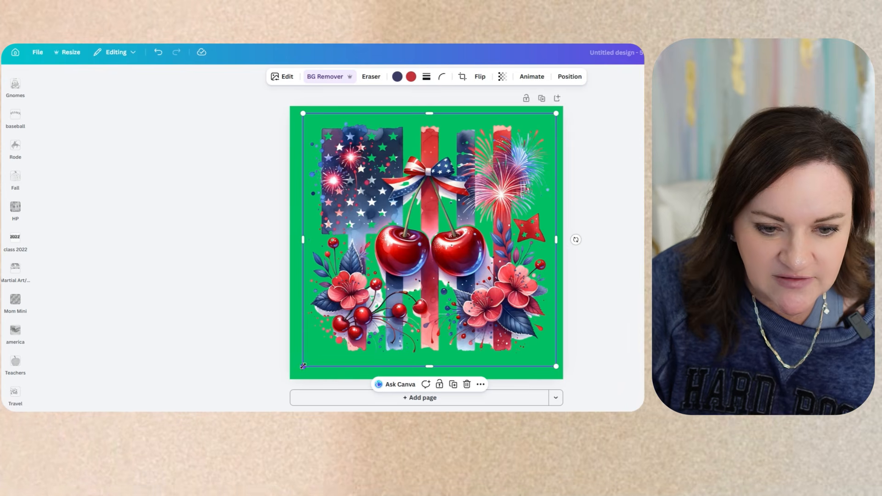
drag(303, 367, 280, 388)
drag(432, 285, 444, 283)
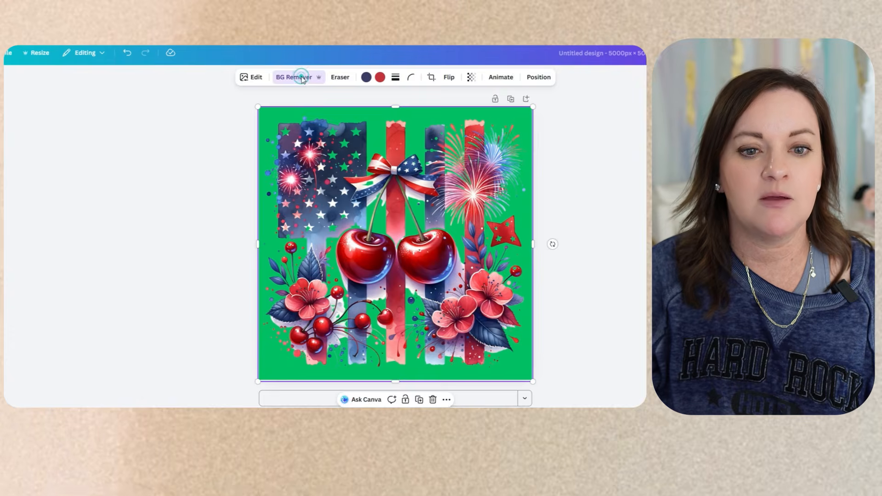
click(301, 77)
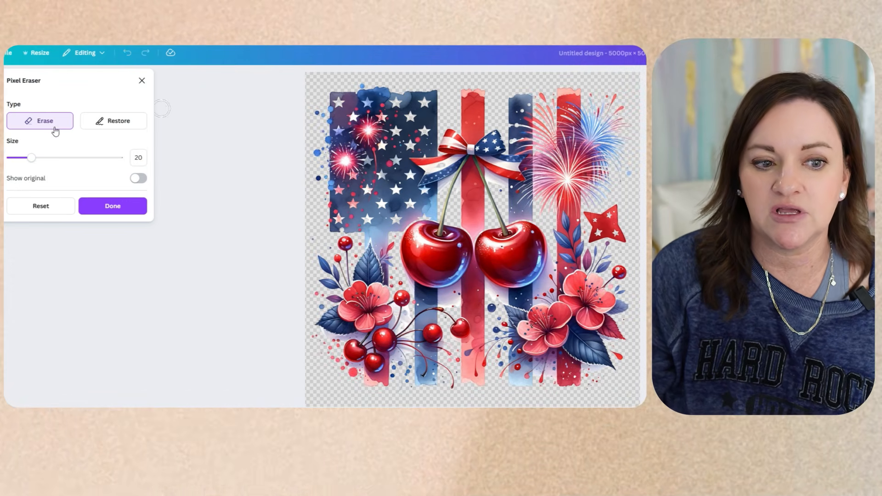
click(110, 121)
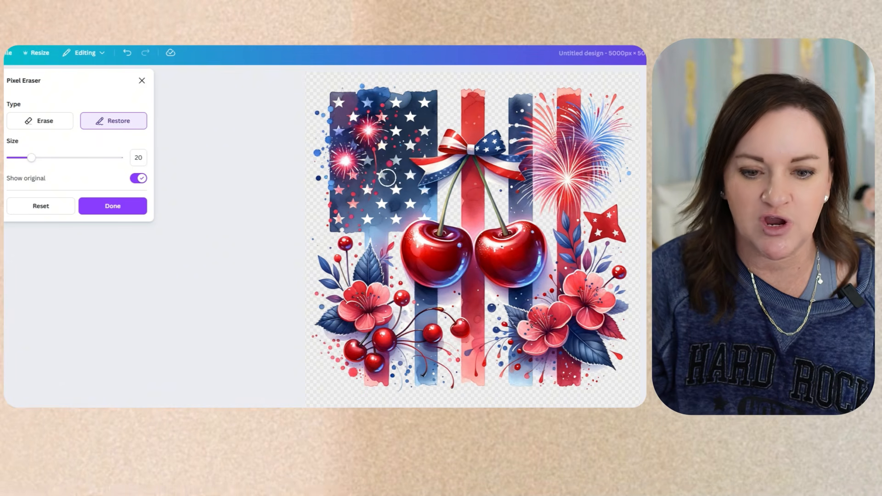
click(12, 158)
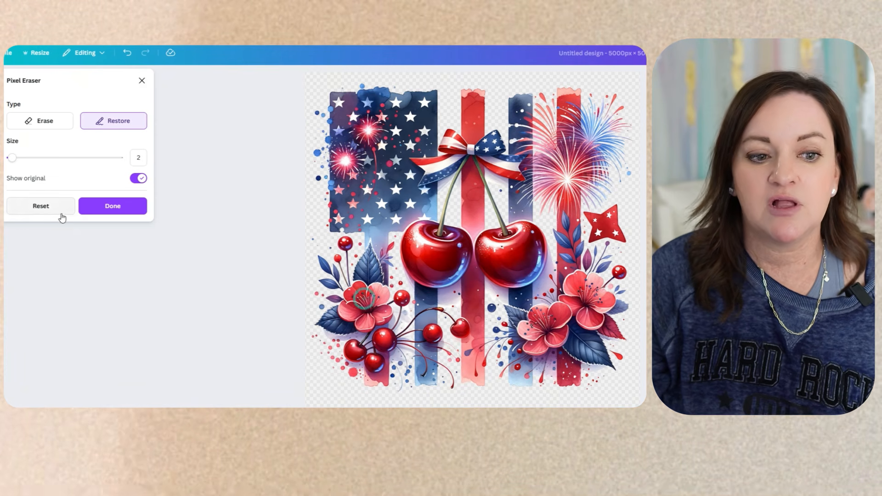
click(125, 206)
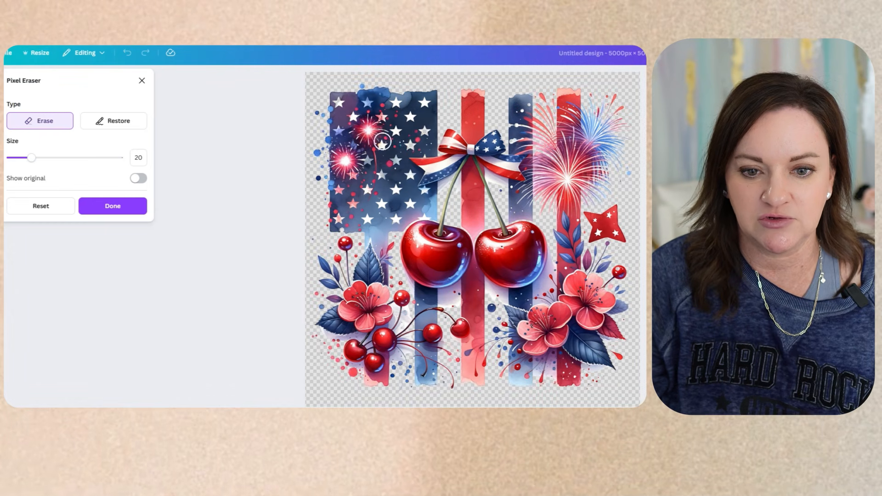
Touch up the flag near the stars with the erase/restore brush, then apply BG Remover.
drag(409, 136, 398, 177)
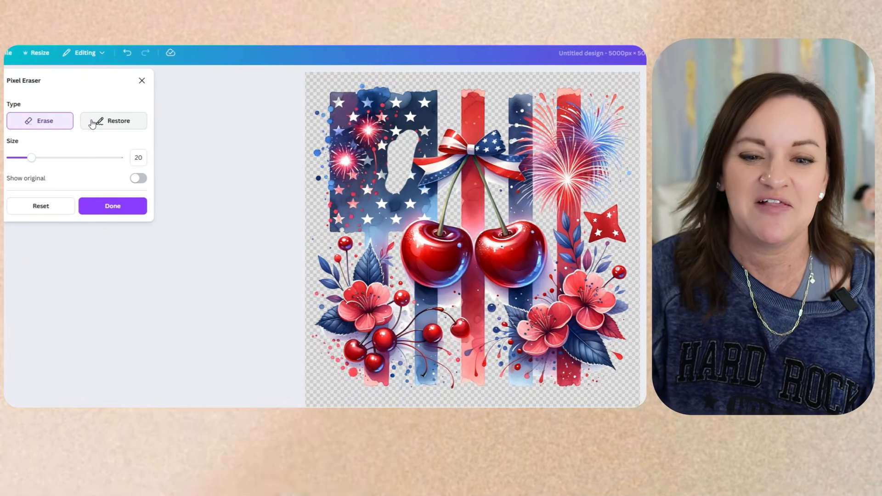
click(122, 127)
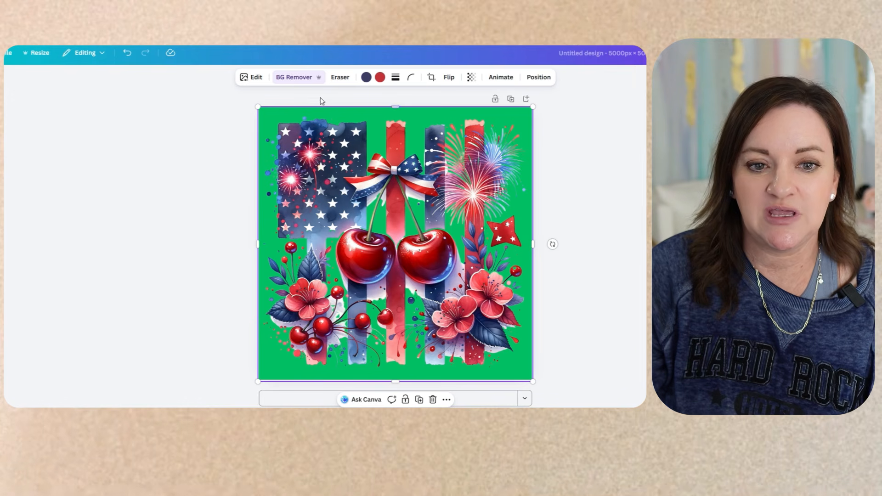
click(300, 79)
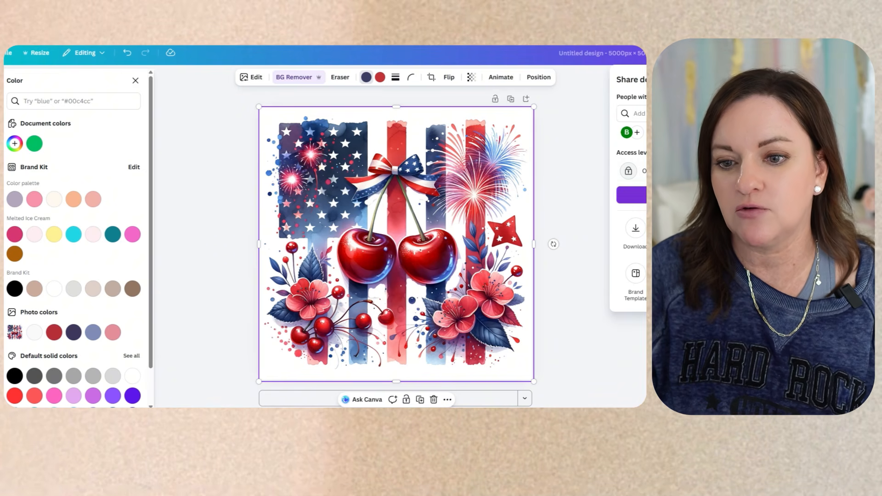
Open the PNG download settings and drag the Size slider past 5,000 px.
click(635, 229)
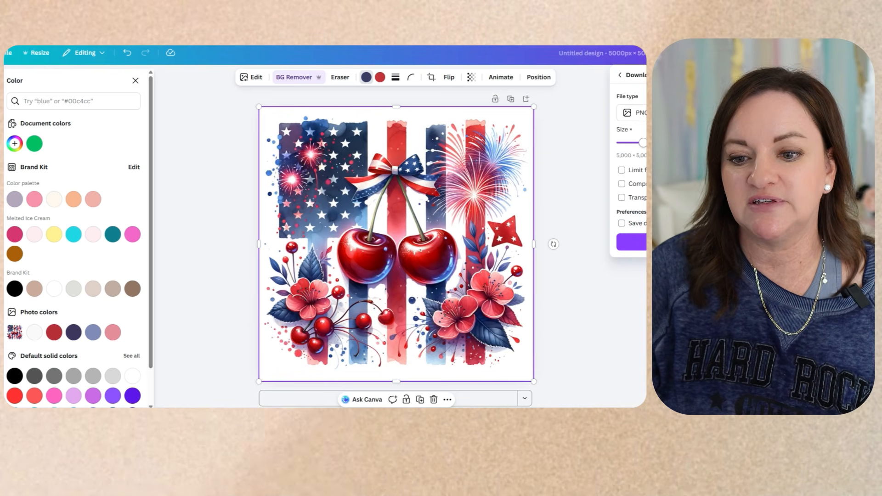
drag(644, 143, 668, 143)
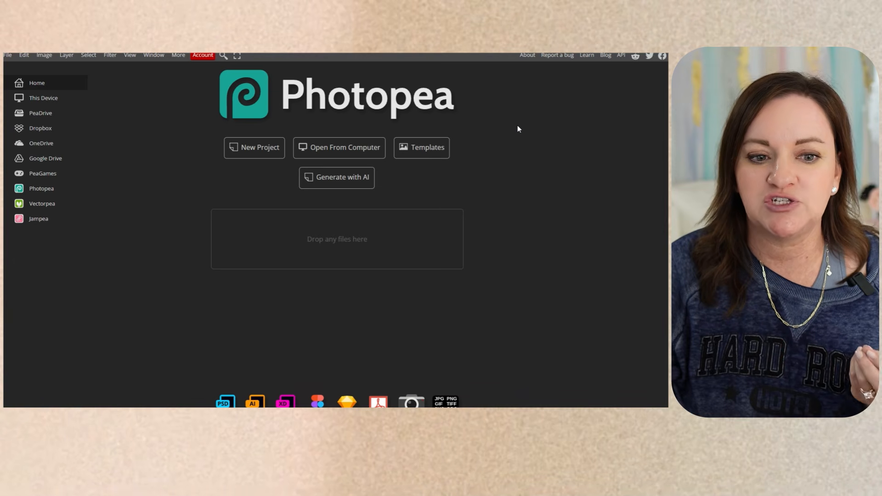
Start a new project with canvas width and height of 5000 px.
click(258, 150)
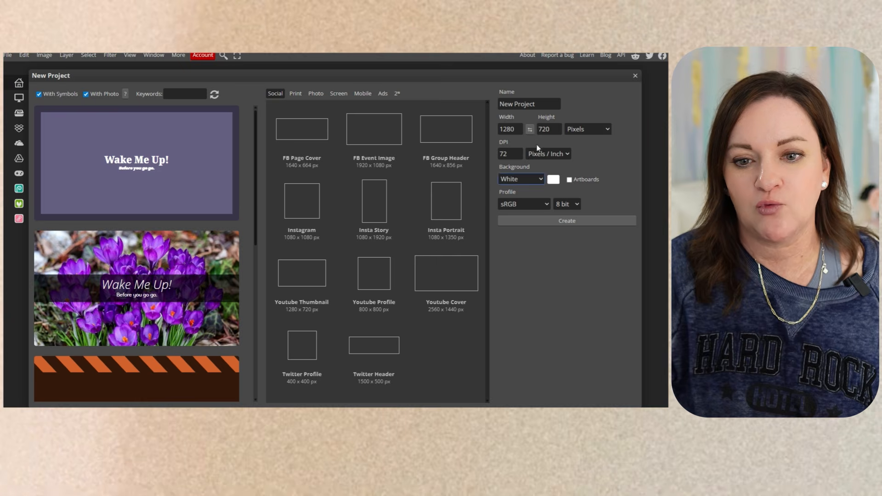
double_click(510, 129)
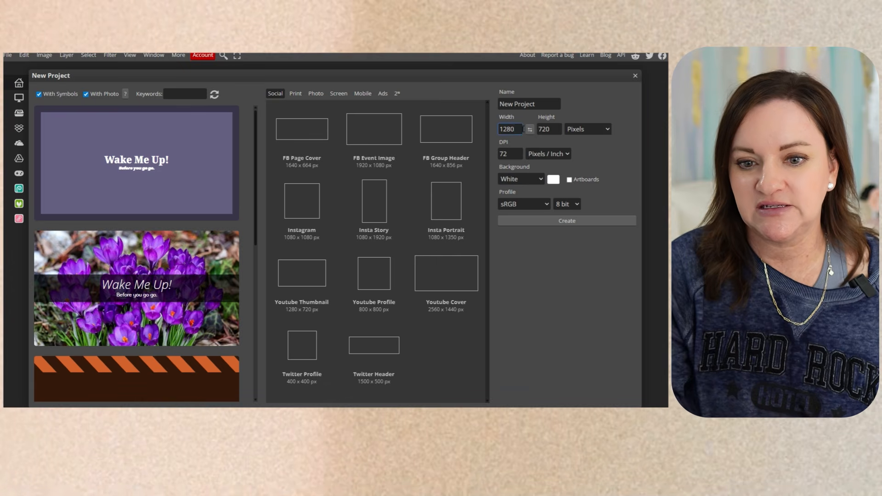
text(5000)
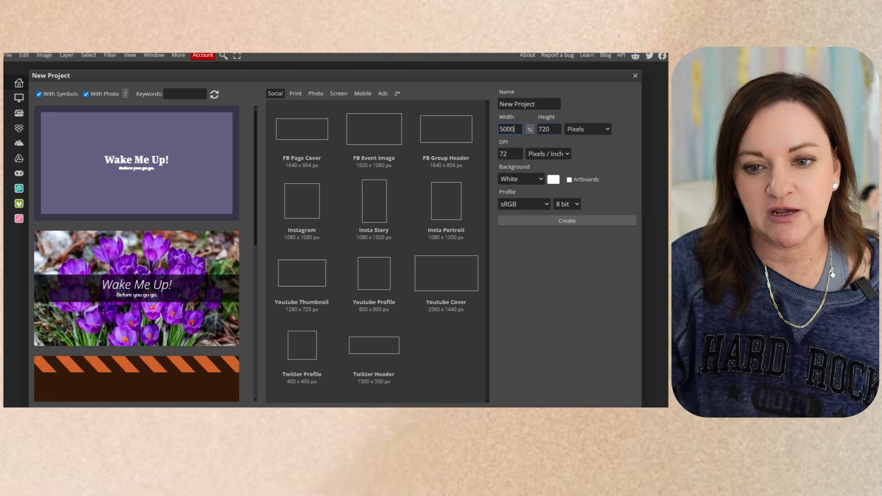
click(553, 130)
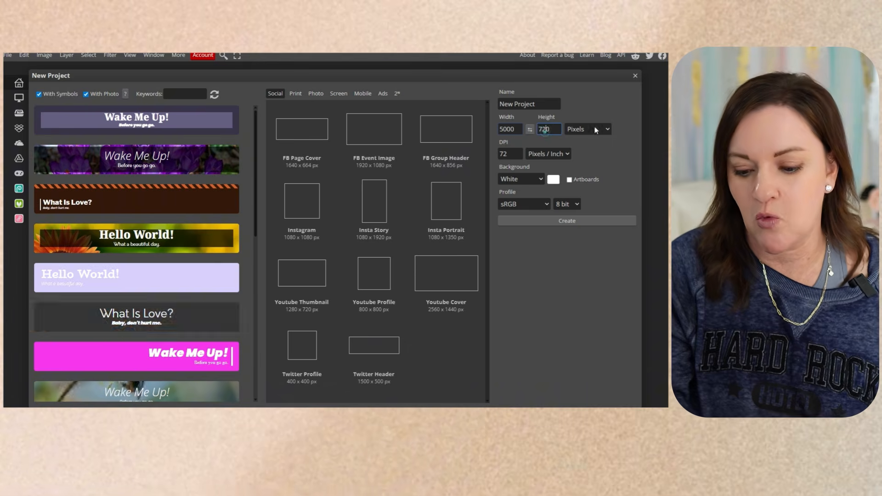
double_click(552, 129)
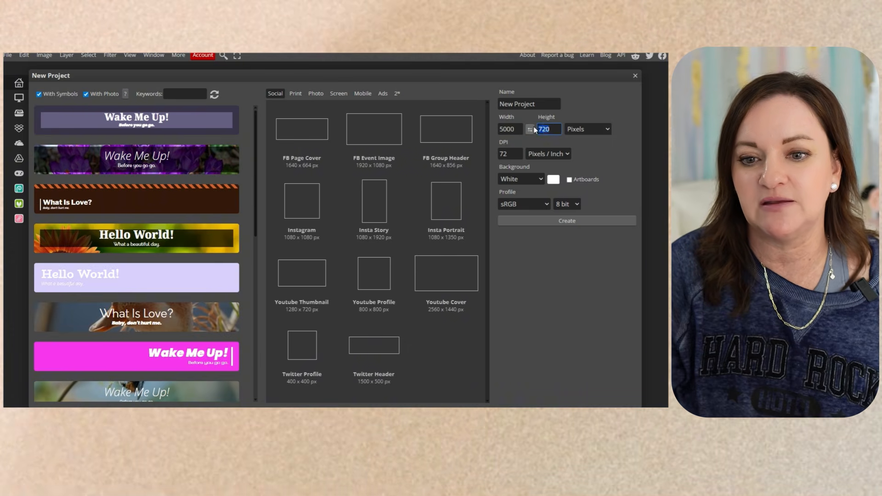
text(5000)
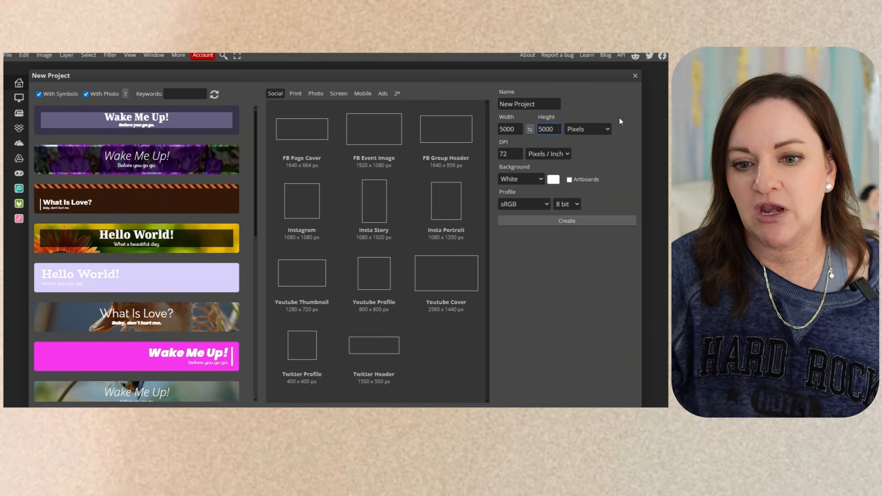
click(624, 121)
Set the resolution to 300 pixels/inch and type the project name 'Cherries'.
drag(513, 153, 490, 150)
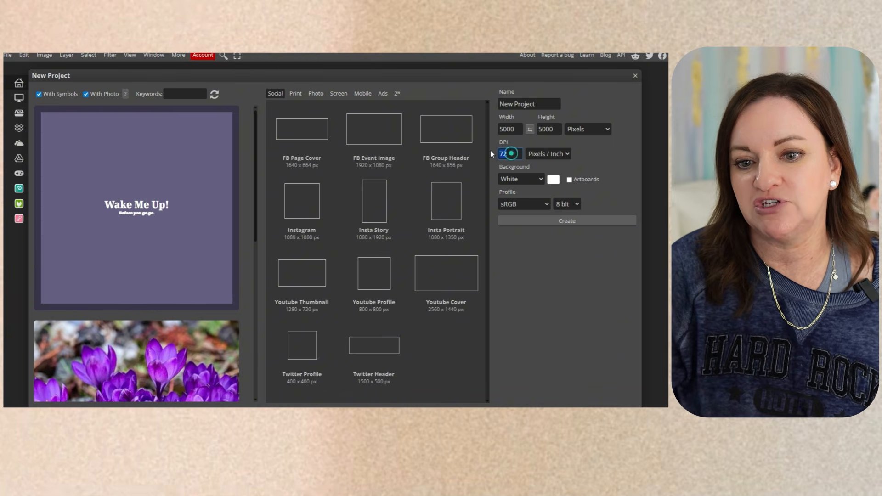
text(30)
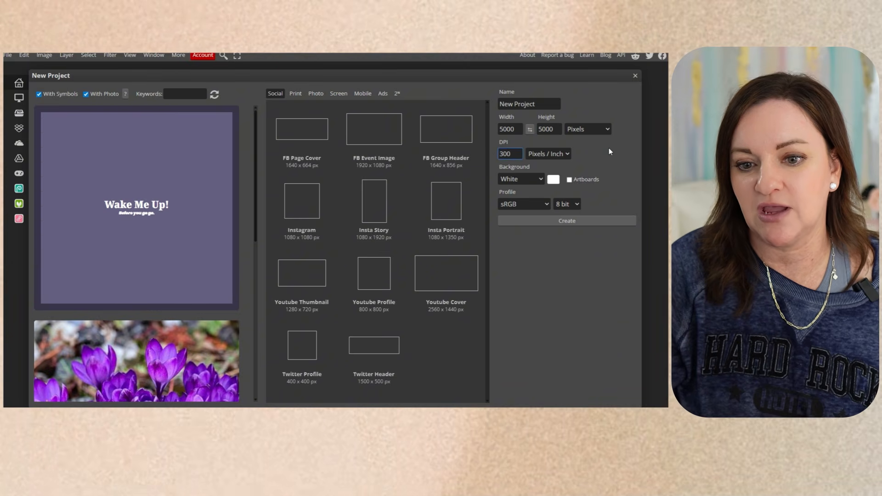
text(0)
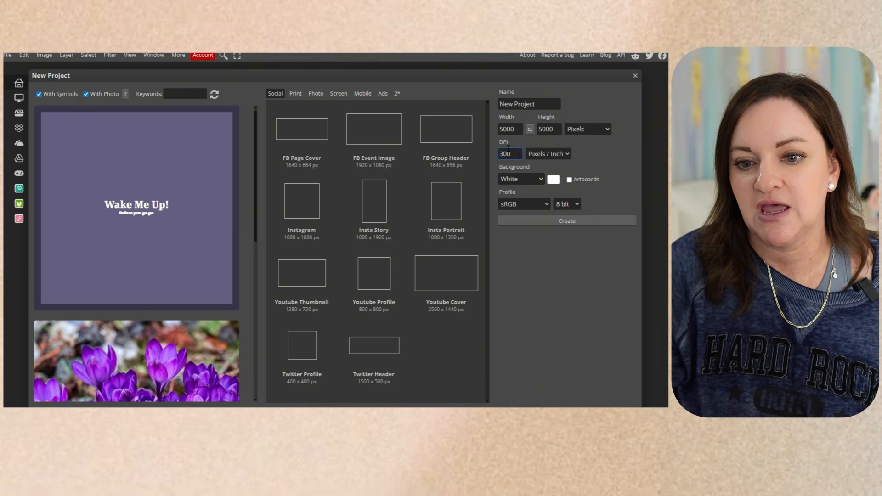
click(552, 154)
click(603, 155)
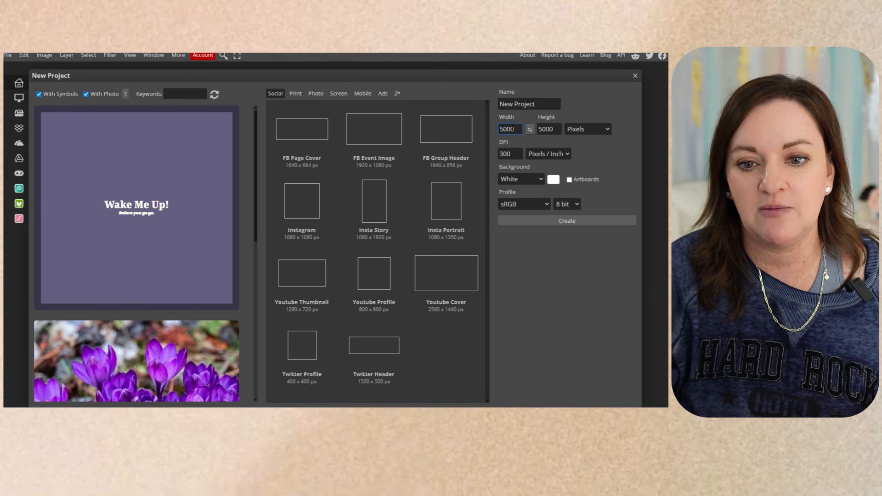
drag(536, 104, 479, 97)
text(Cherries)
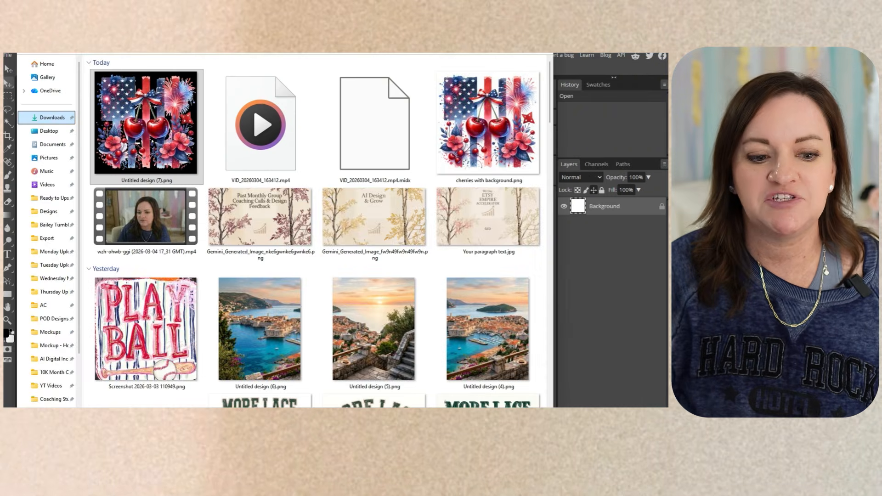
drag(231, 9, 289, 309)
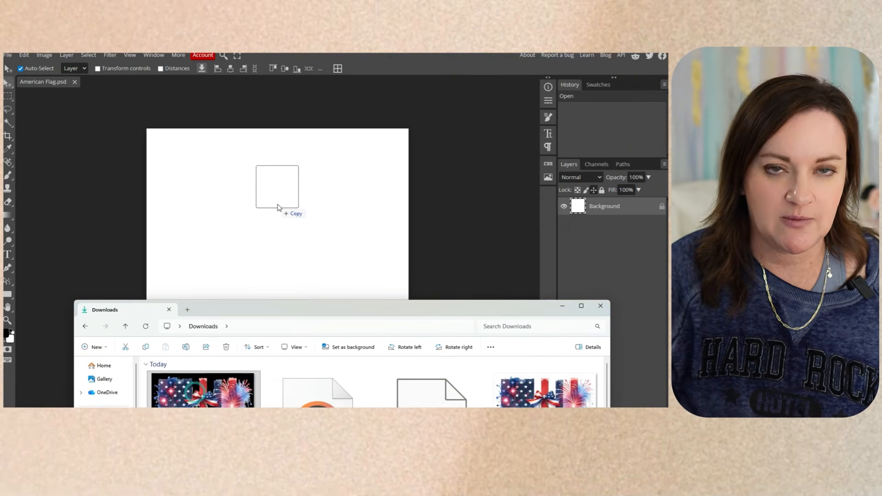
Drop the cherries PNG onto the canvas and hide the white Background layer.
drag(277, 207, 278, 208)
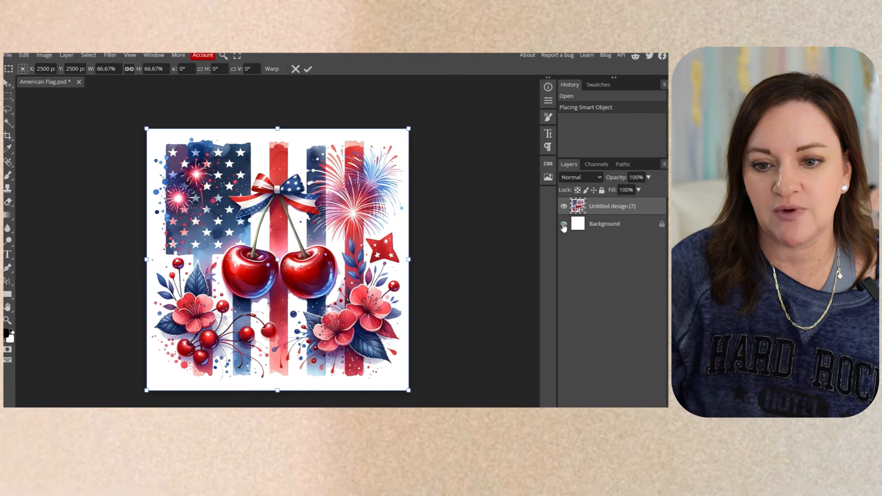
click(564, 224)
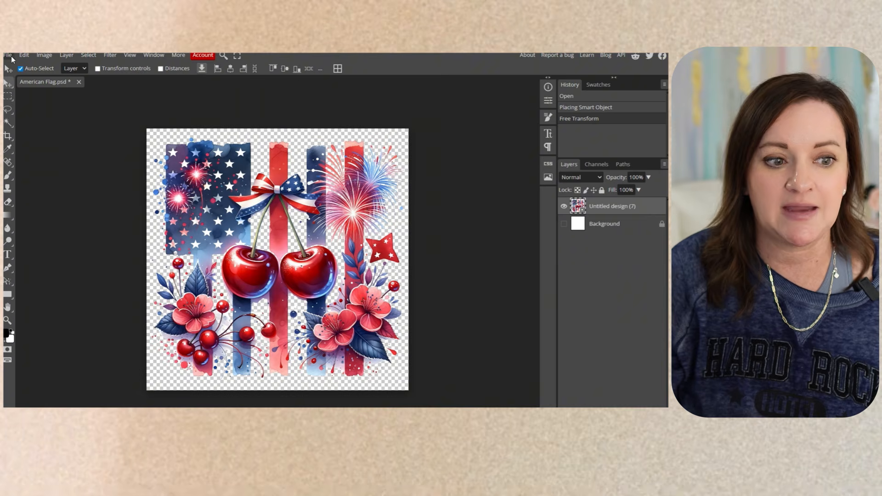
Export the artwork via File > Export as > PNG, save it, and close the preview.
click(10, 55)
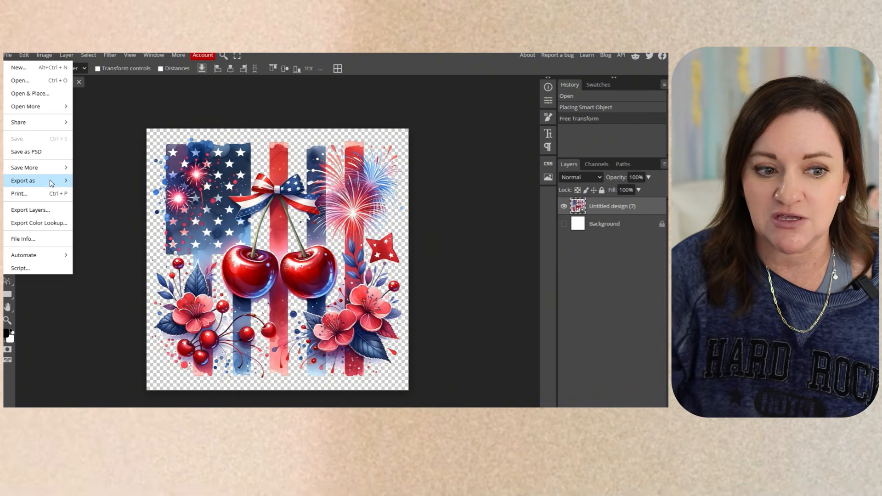
mouse_move(52, 184)
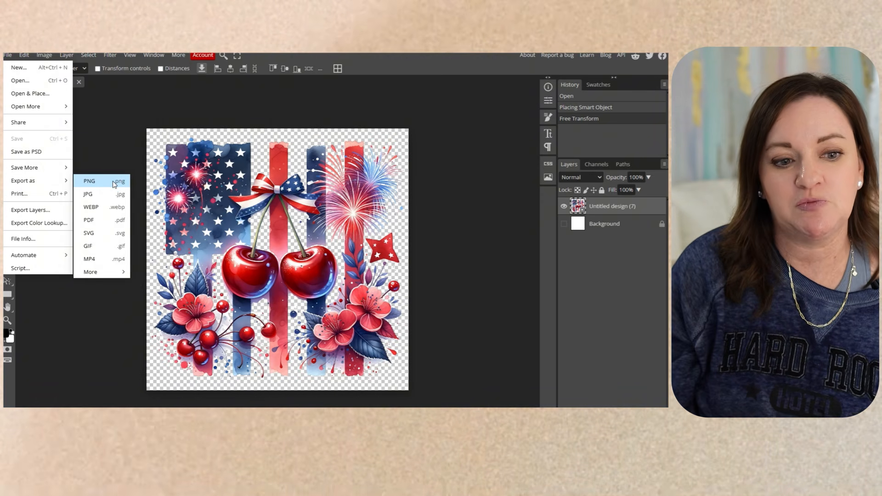
click(115, 183)
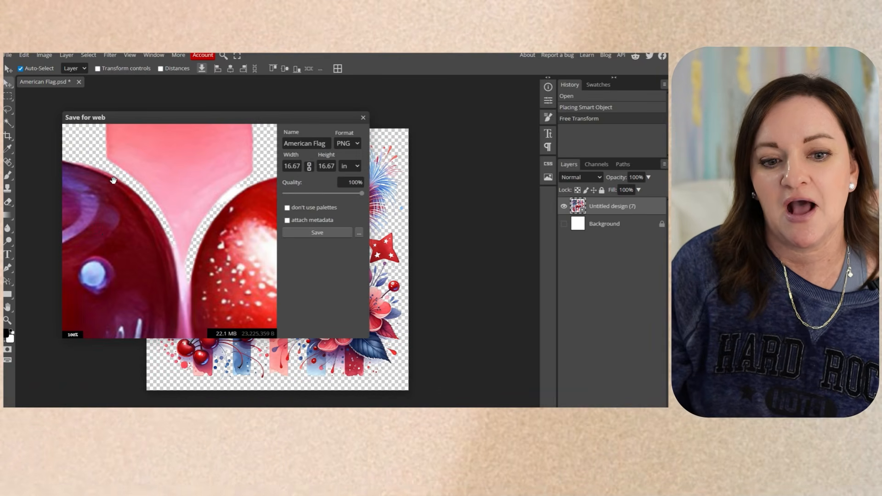
click(318, 233)
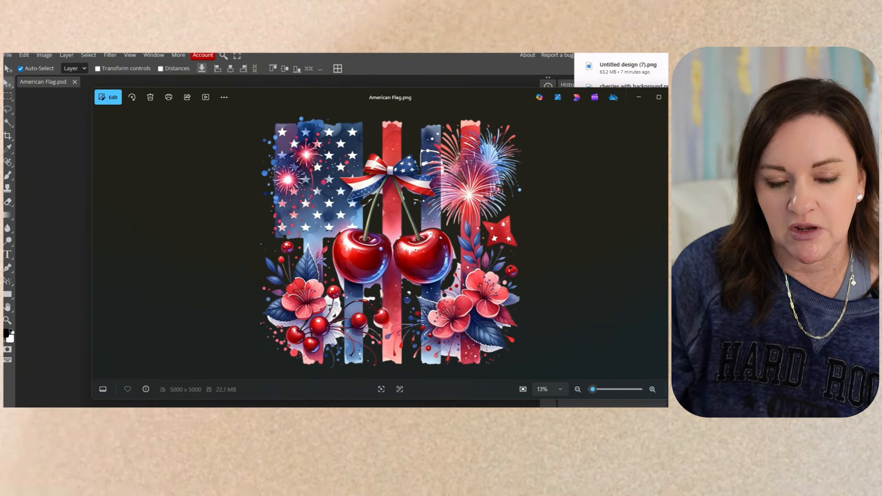
click(679, 97)
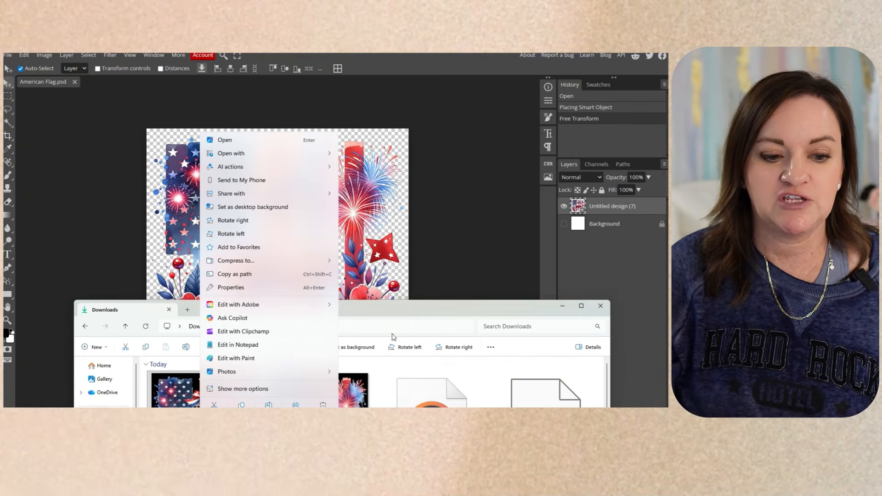
click(379, 318)
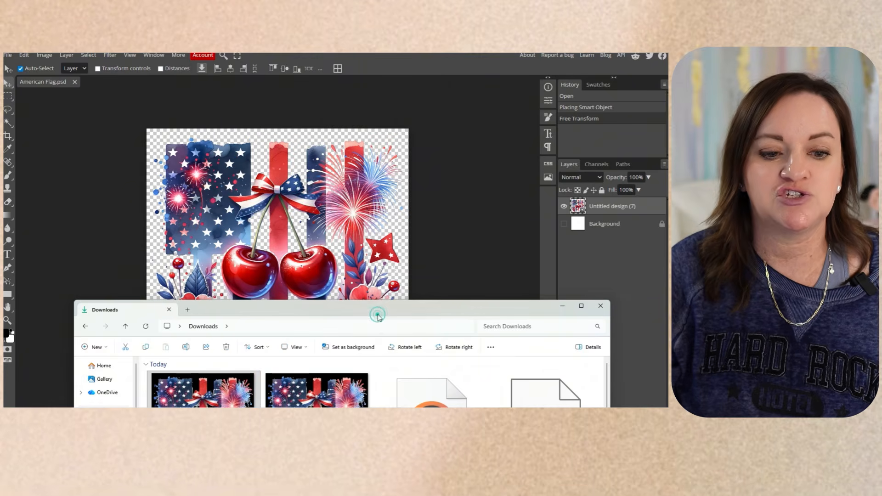
Check American Flag.png's Properties details for 5000×5000 px at 300 dpi, then close Explorer.
right_click(222, 397)
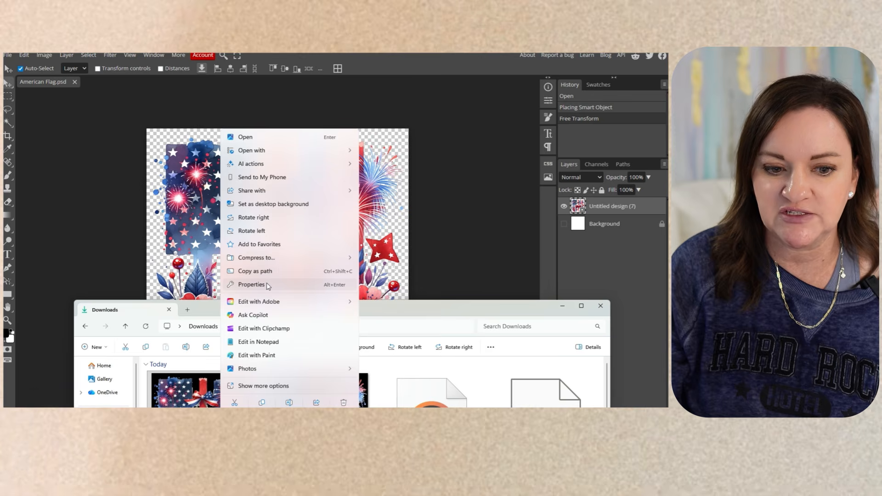
click(267, 285)
click(317, 233)
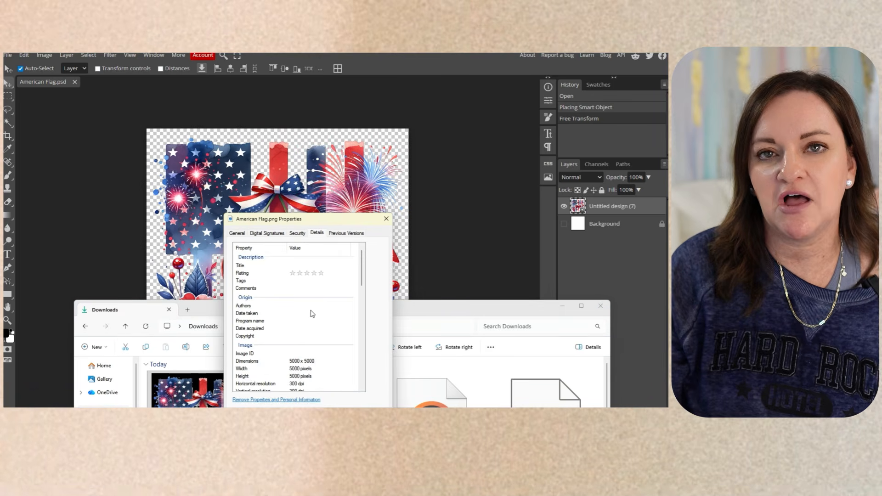
click(238, 233)
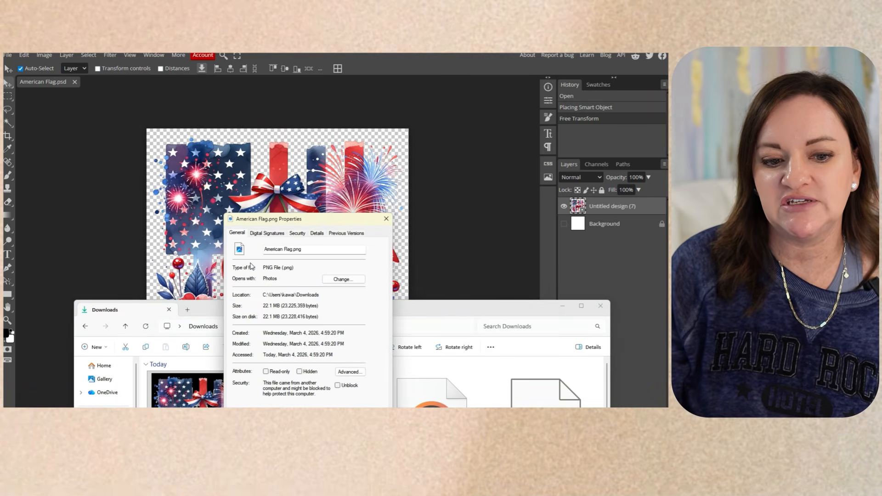
click(317, 233)
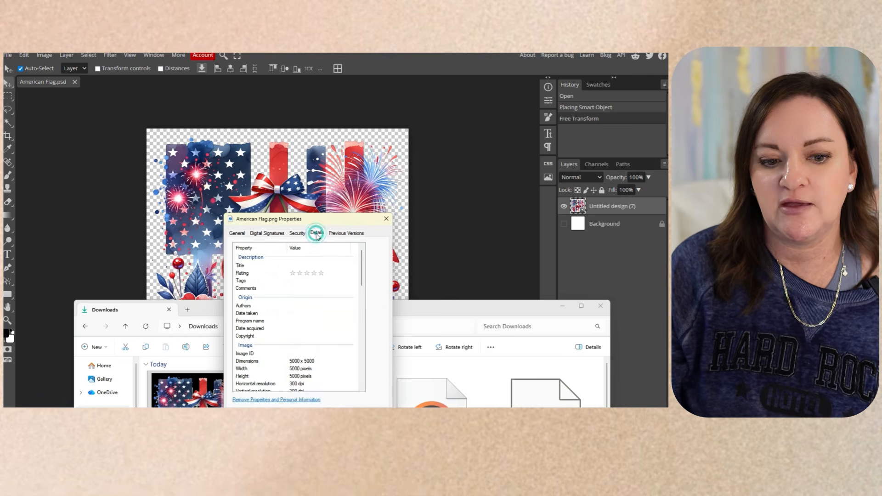
scroll(324, 365, down, 1)
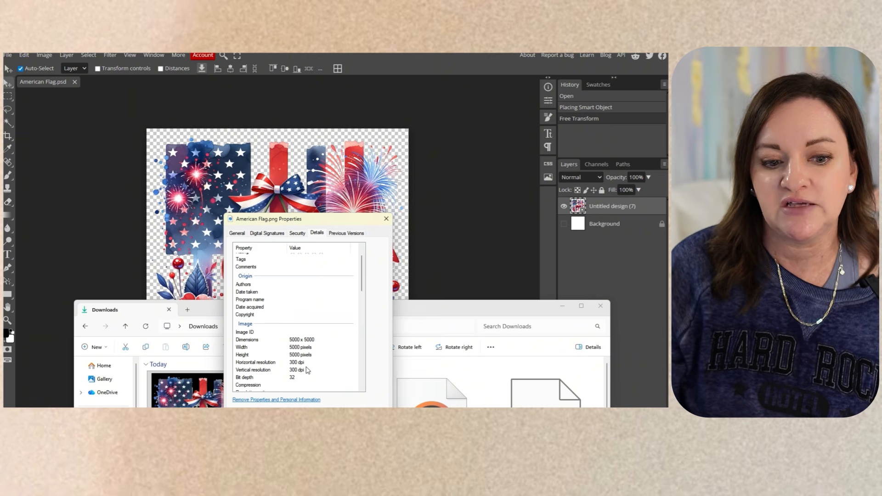
scroll(307, 370, down, 1)
scroll(307, 370, up, 2)
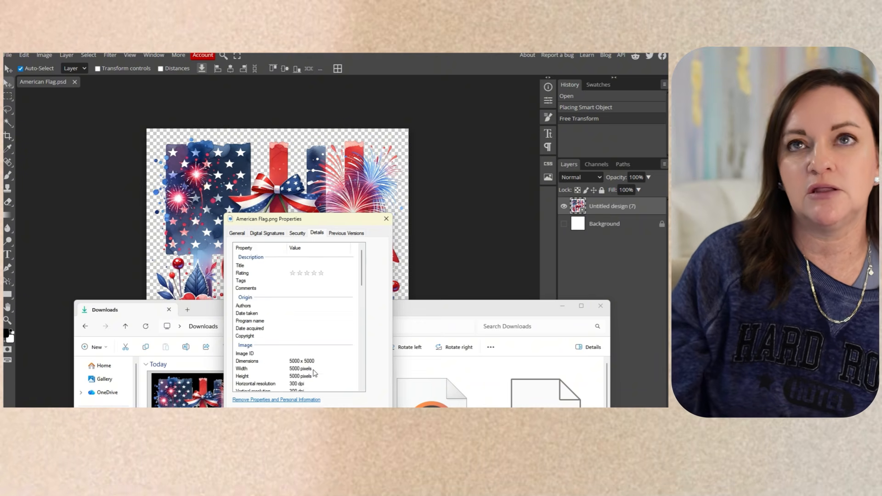
click(385, 219)
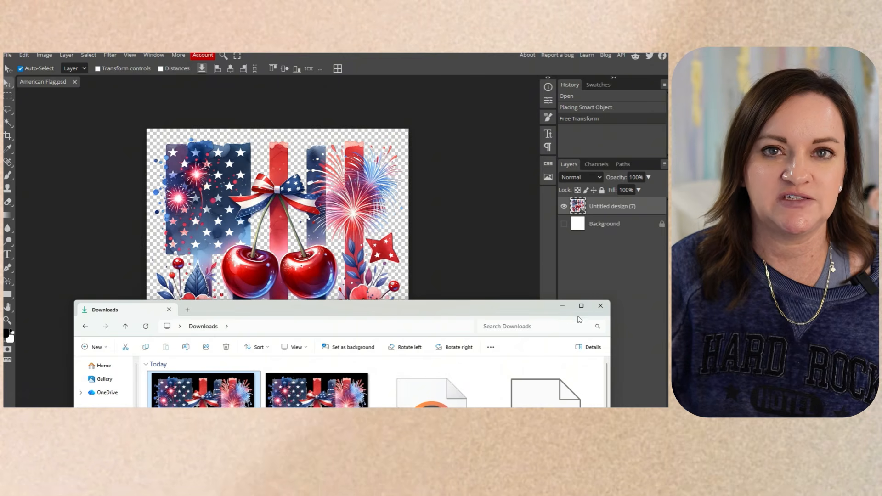
click(564, 307)
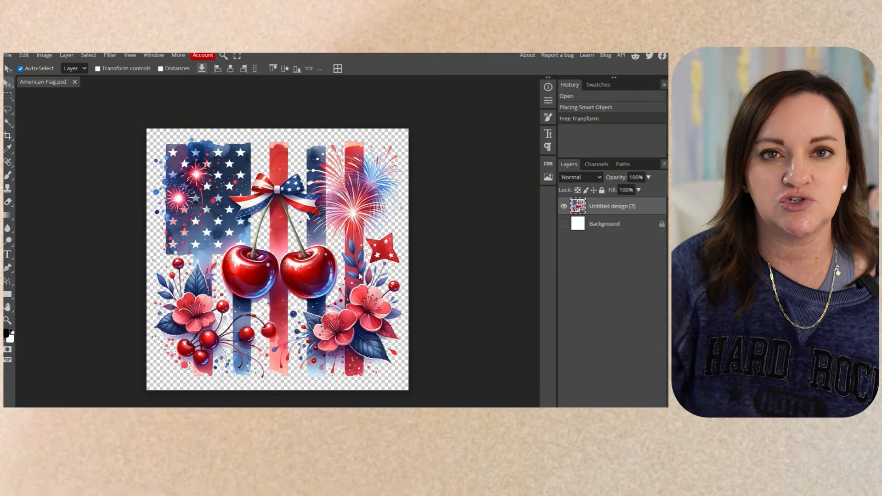